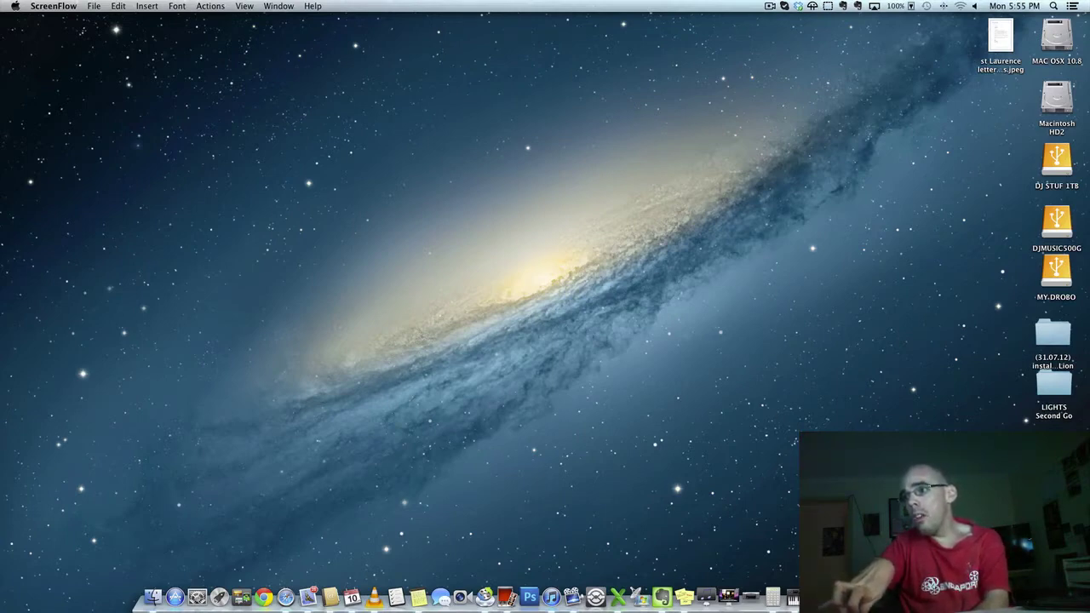
Put the browser away and launch DeTune to show the iPhone 3GS summary (5.1.1, 6.2 GB)
{"action": "key", "text": "super+Tab"}
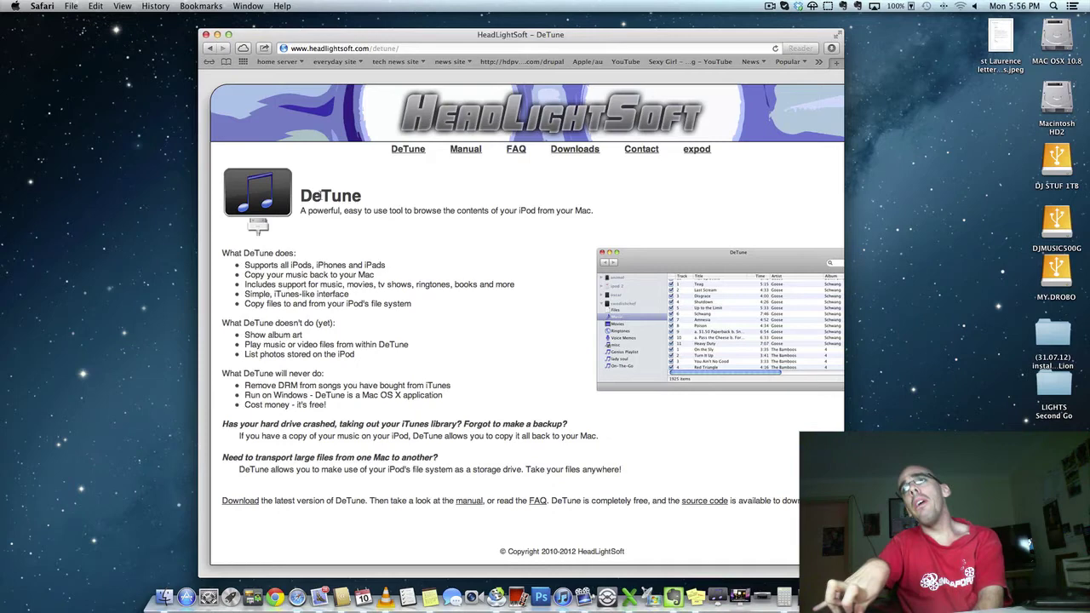
{"action": "left_click", "coordinate": [217, 35]}
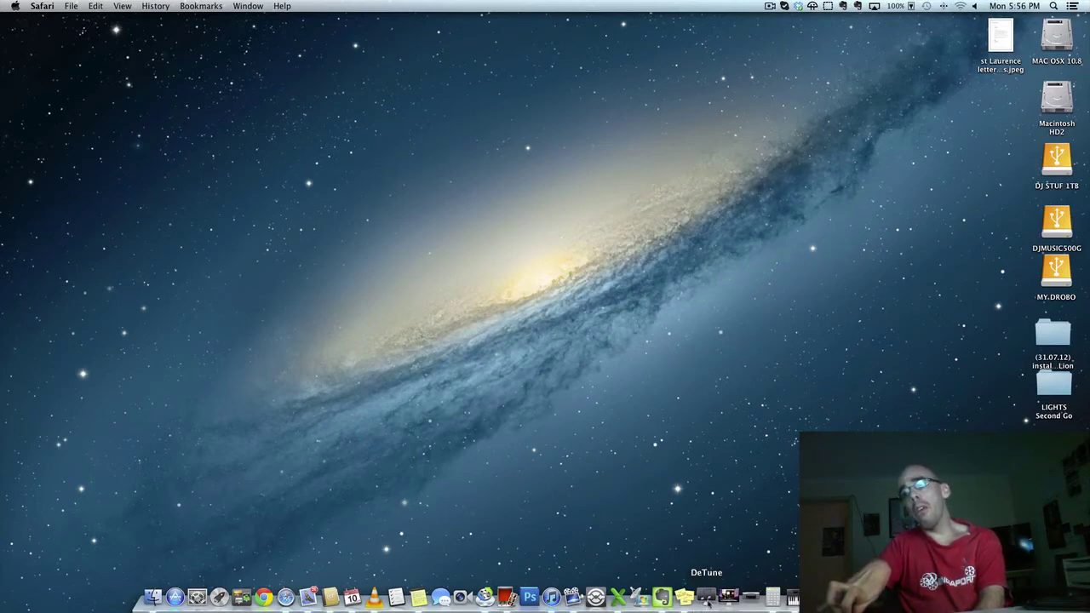
{"action": "left_click", "coordinate": [707, 599]}
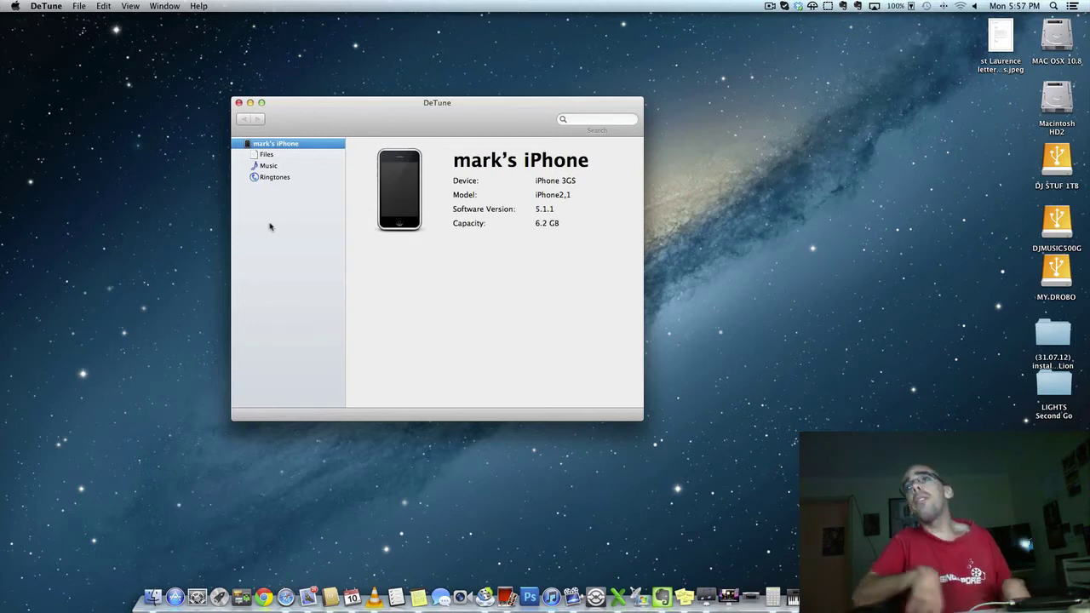
List the iPhone's Music: three Last Christmas tracks by Crazy Frog and Wham
{"action": "left_click", "coordinate": [262, 167]}
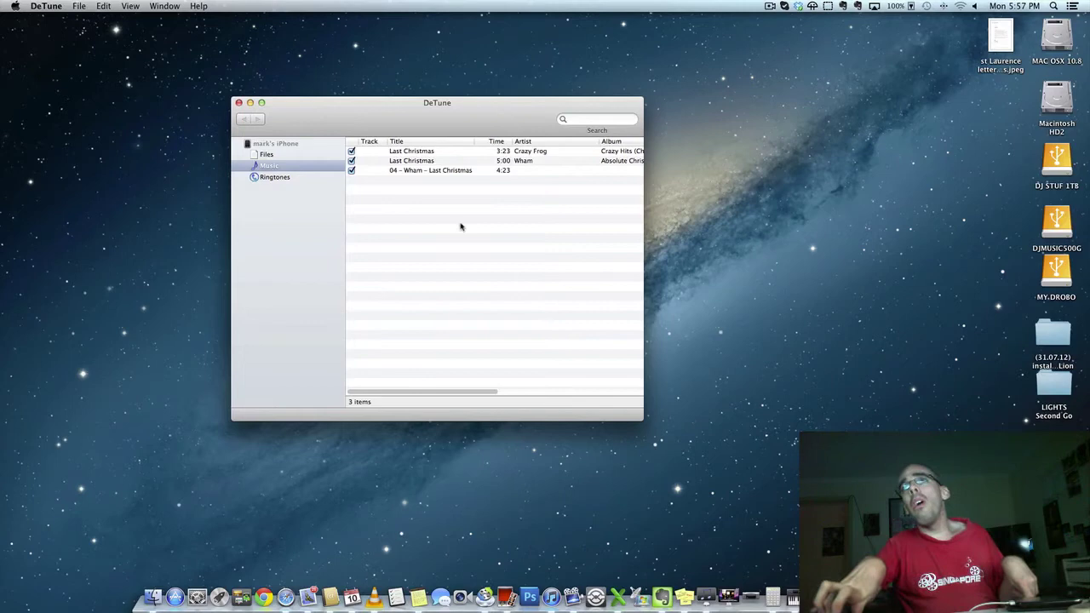
Make a new desktop folder named 'iphone music' and move it to the top right
{"action": "right_click", "coordinate": [716, 242]}
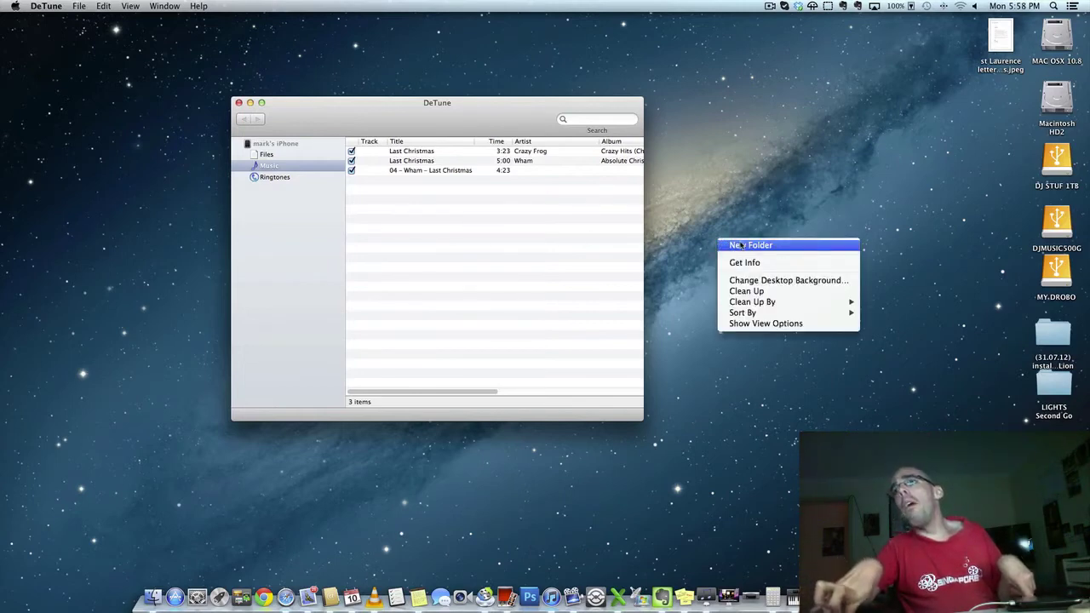
{"action": "left_click", "coordinate": [741, 246]}
{"action": "left_click", "coordinate": [716, 246]}
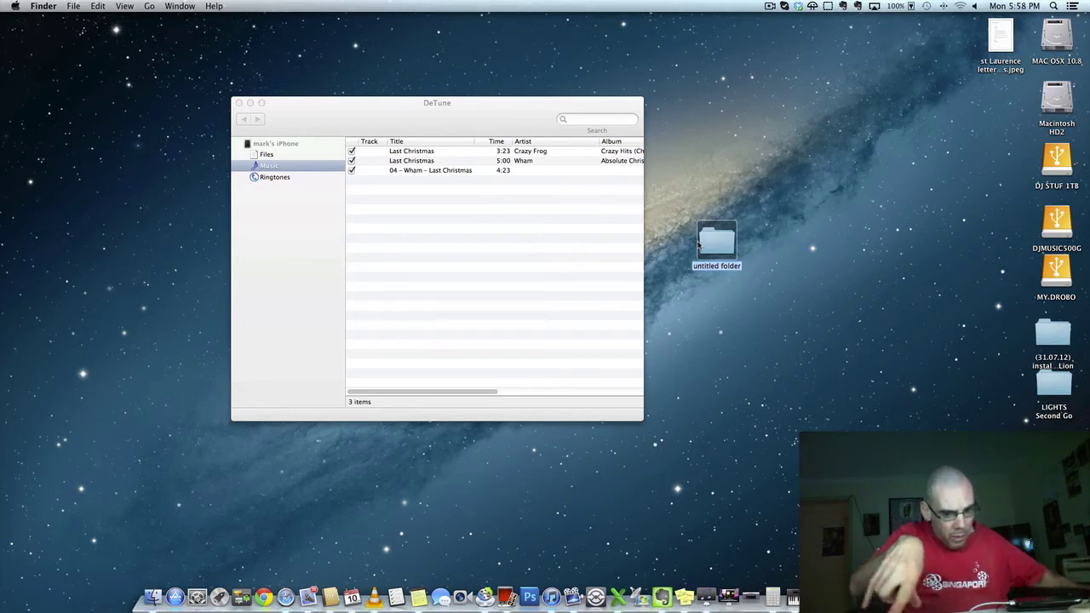
{"action": "key", "text": "Return"}
{"action": "key", "text": "BackSpace"}
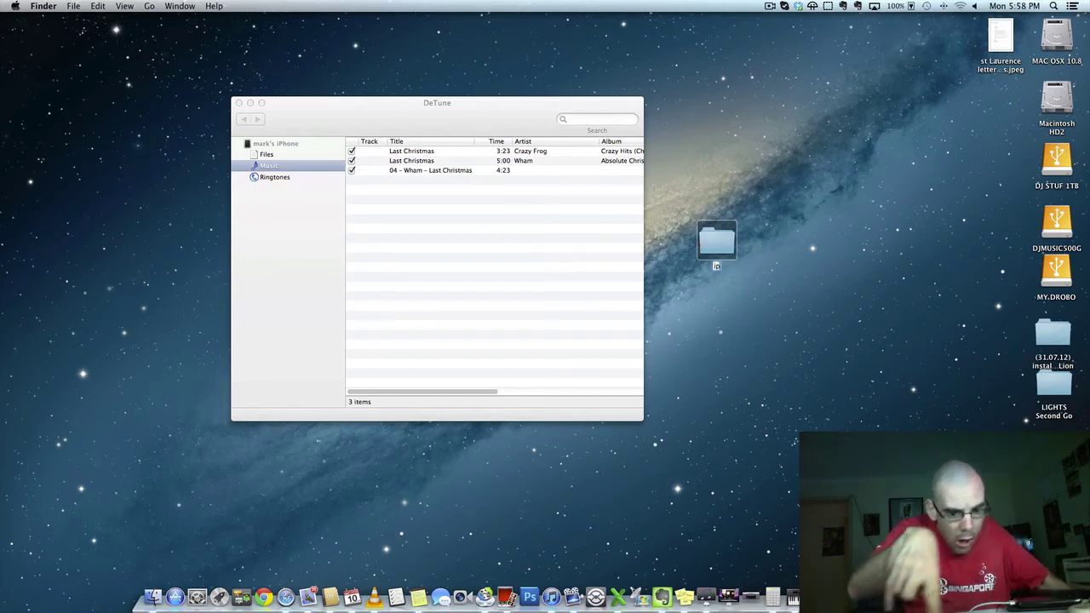
{"action": "type", "text": "hone"}
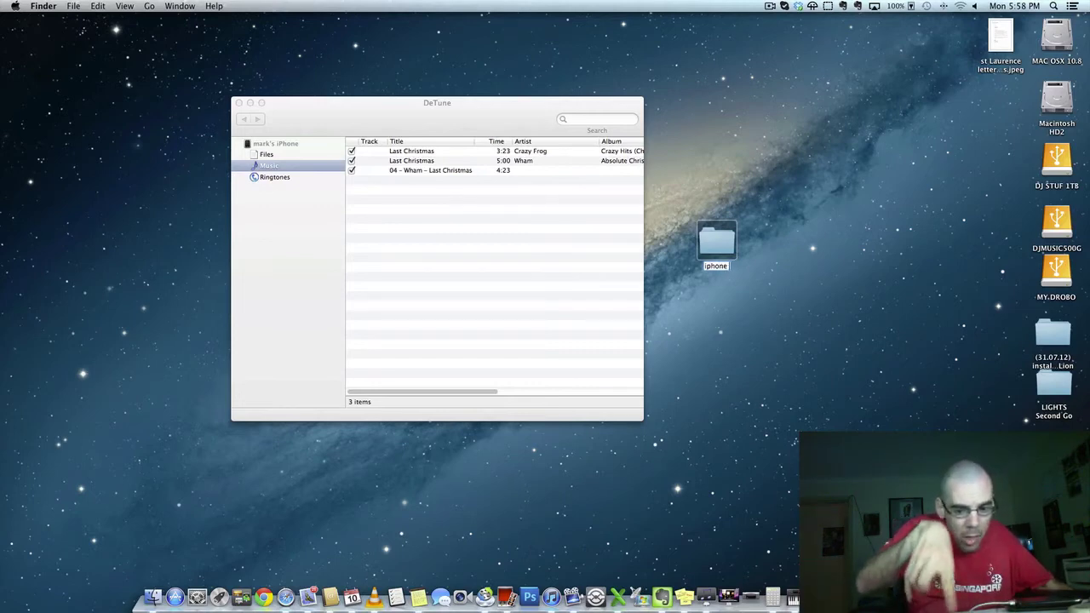
{"action": "type", "text": " mus"}
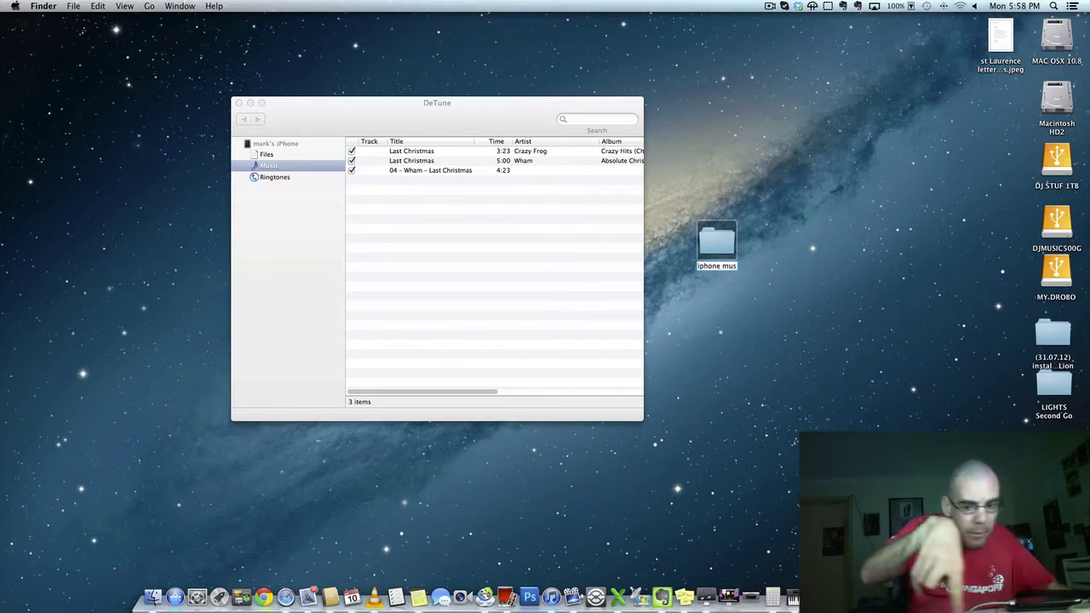
{"action": "type", "text": "ic"}
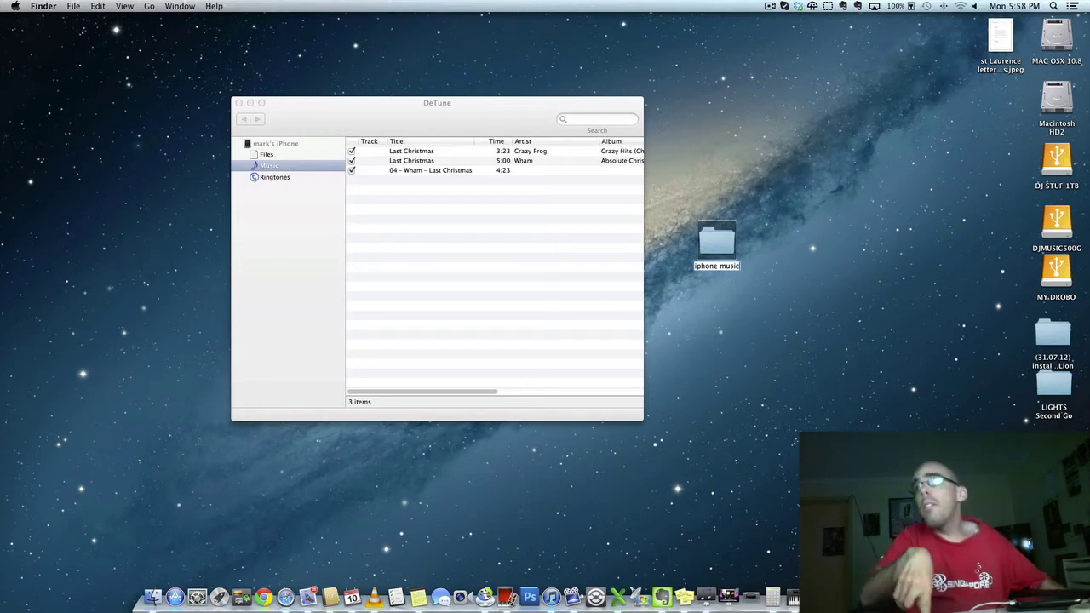
{"action": "key", "text": "Return"}
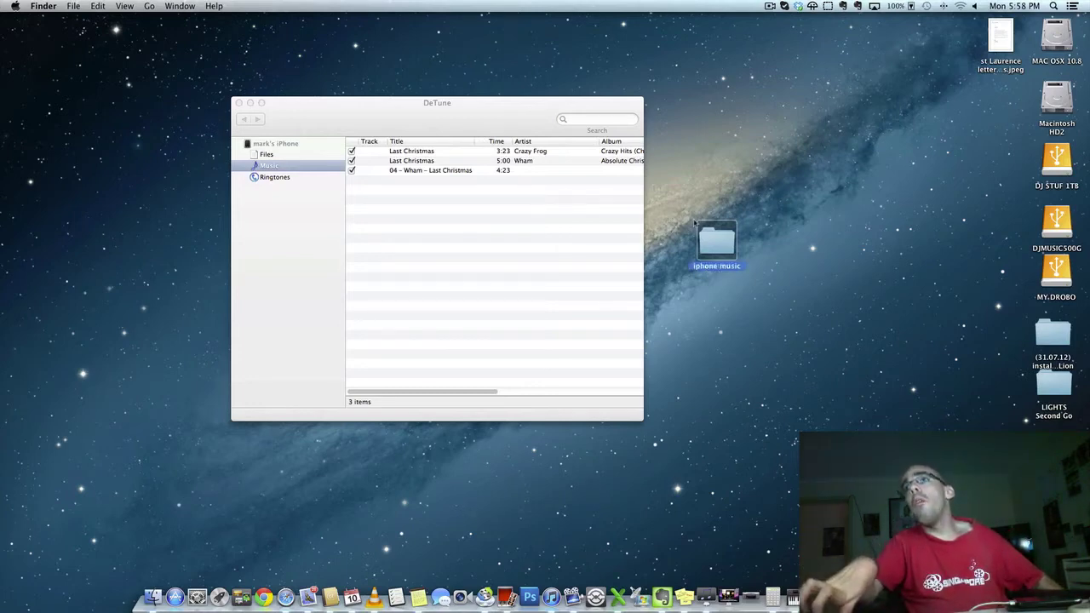
{"action": "left_click_drag", "start_coordinate": [711, 242], "coordinate": [963, 120]}
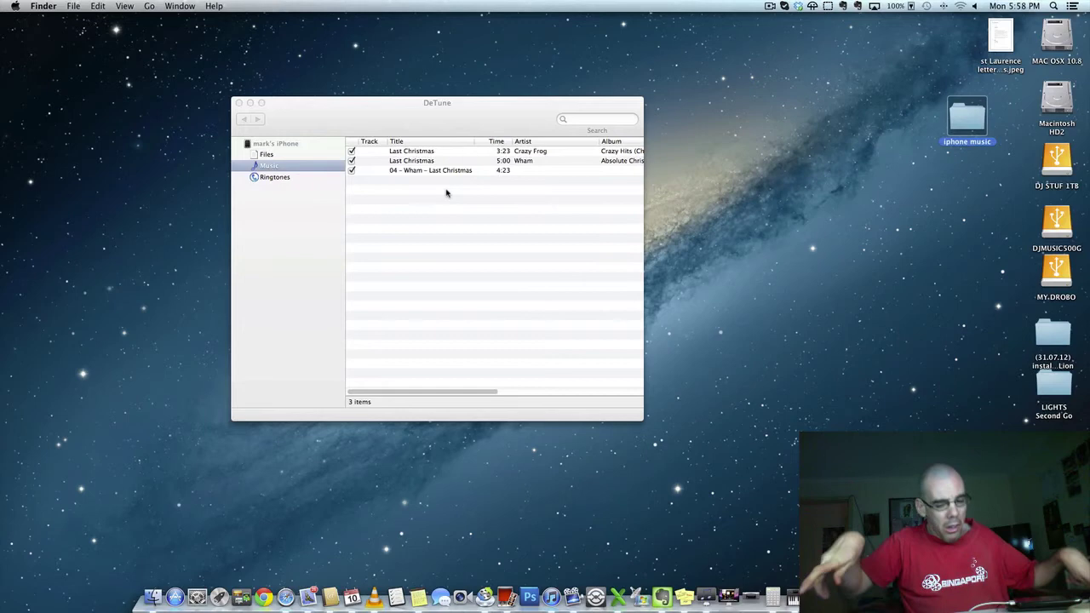
Select all three iPhone tracks together in DeTune (16.2 MB, 12.8 minutes)
{"action": "left_click", "coordinate": [445, 193]}
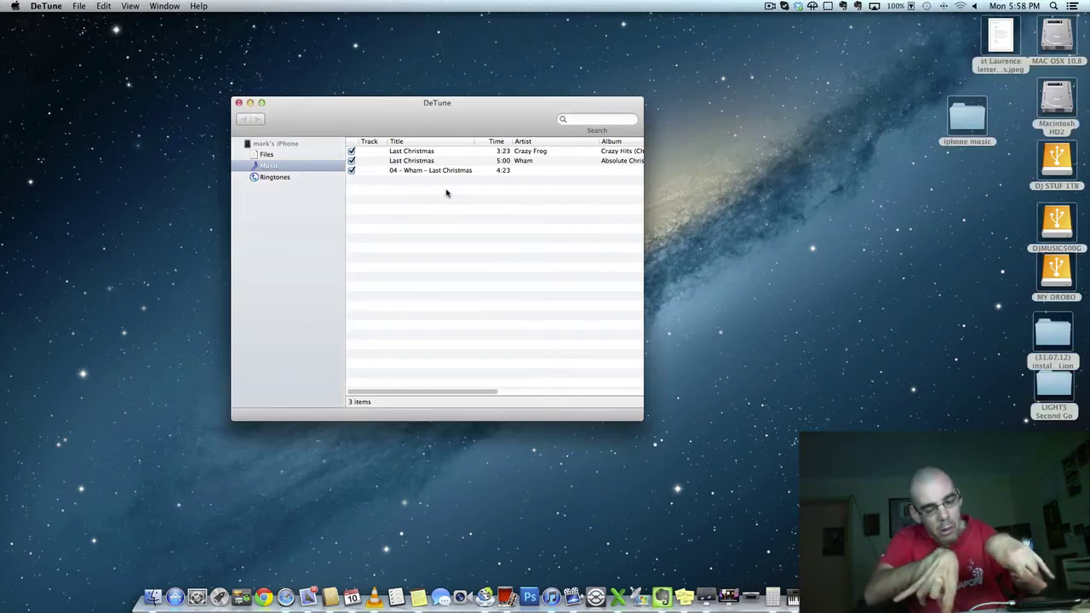
{"action": "key", "text": "super+a"}
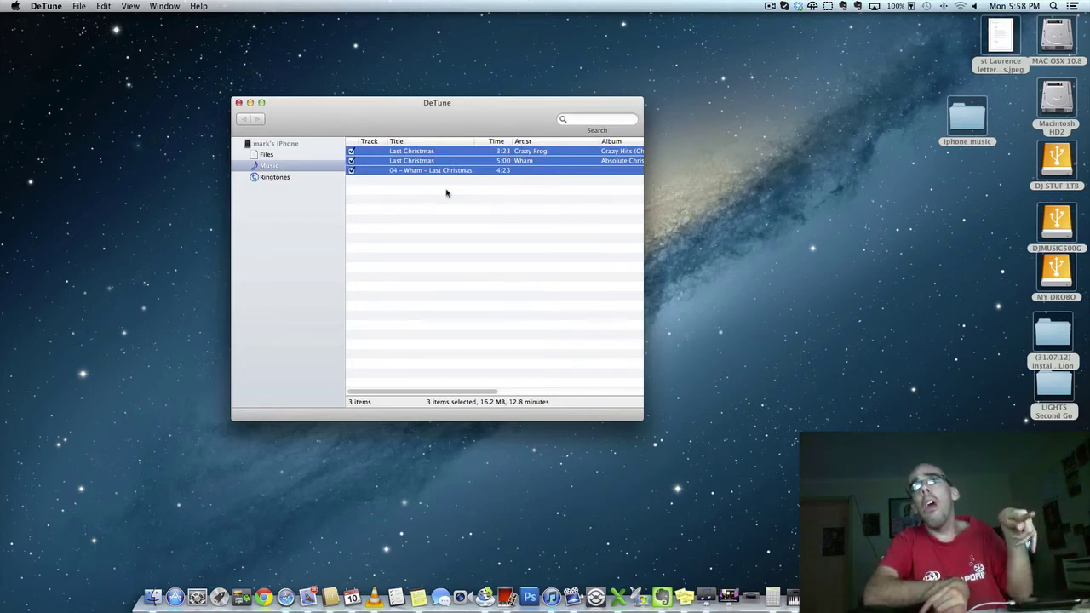
{"action": "left_click", "coordinate": [446, 192]}
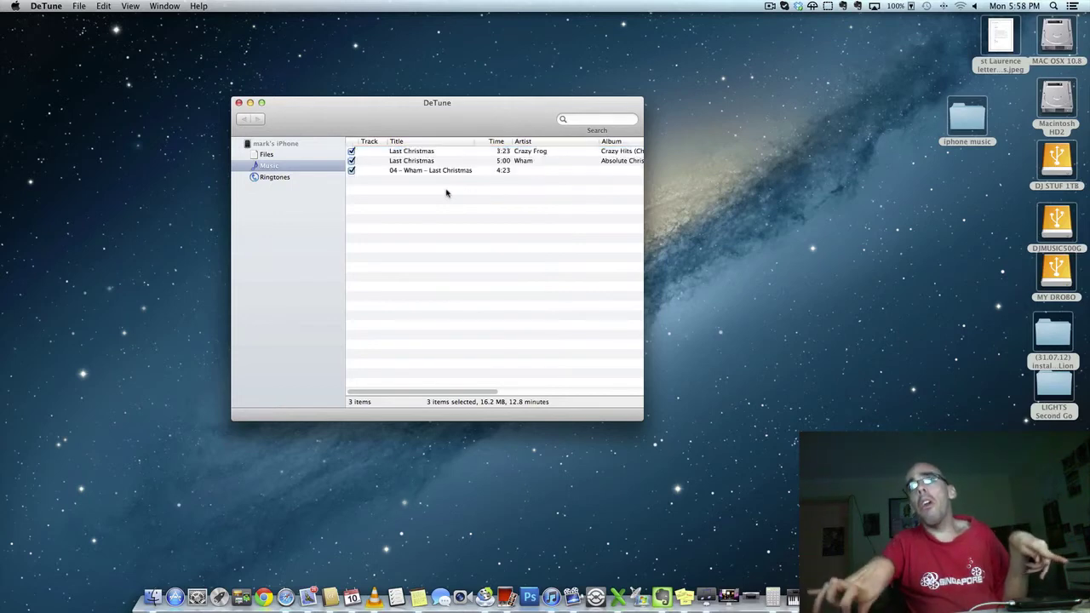
{"action": "left_click", "coordinate": [446, 171]}
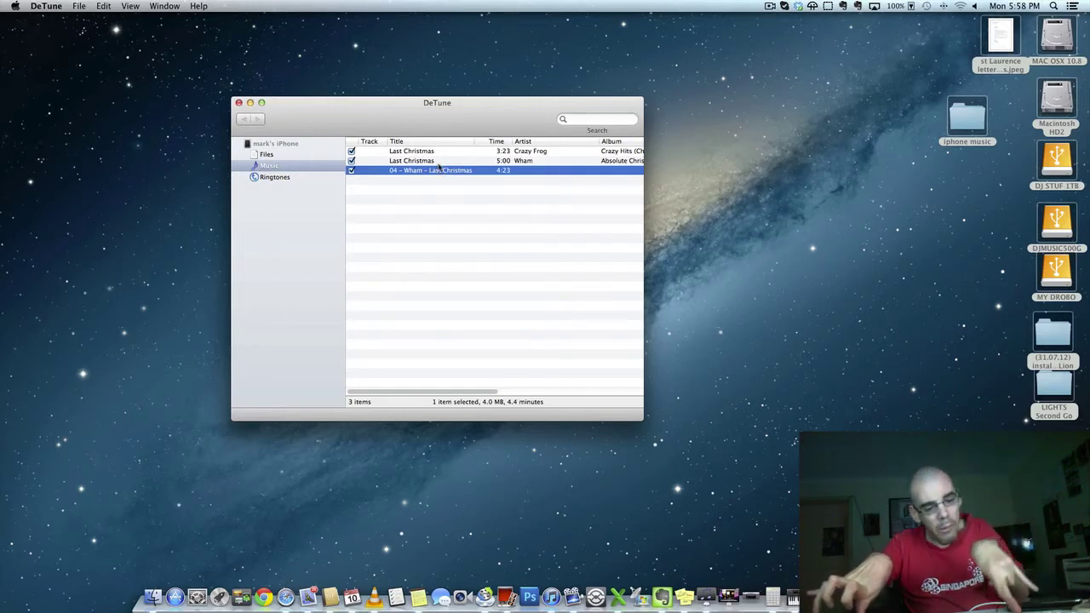
{"action": "left_click", "coordinate": [423, 151], "text": "super"}
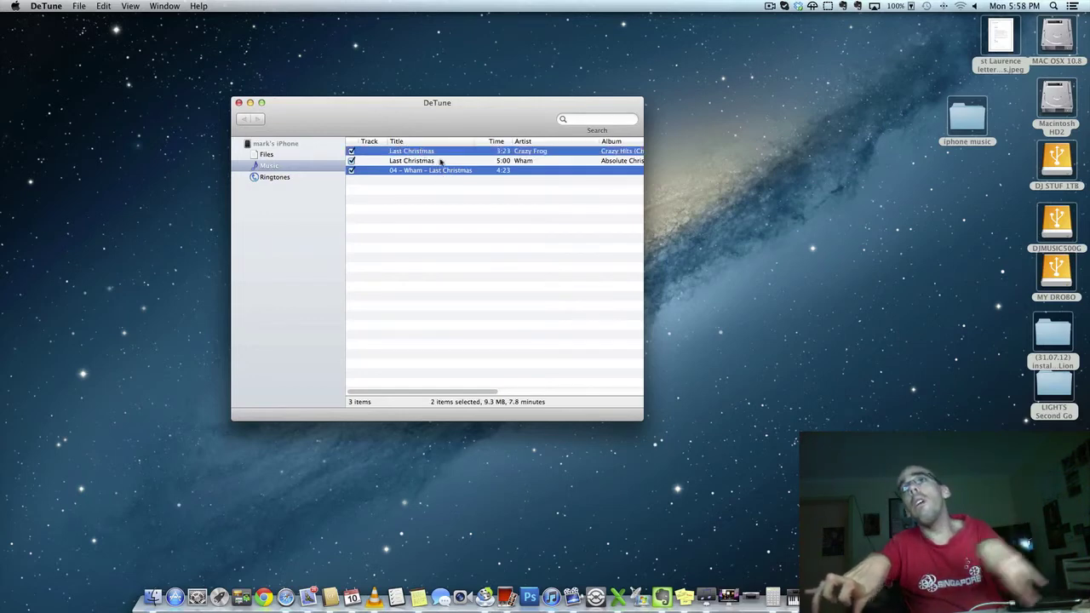
{"action": "left_click", "coordinate": [391, 181]}
{"action": "left_click_drag", "start_coordinate": [413, 180], "coordinate": [419, 150]}
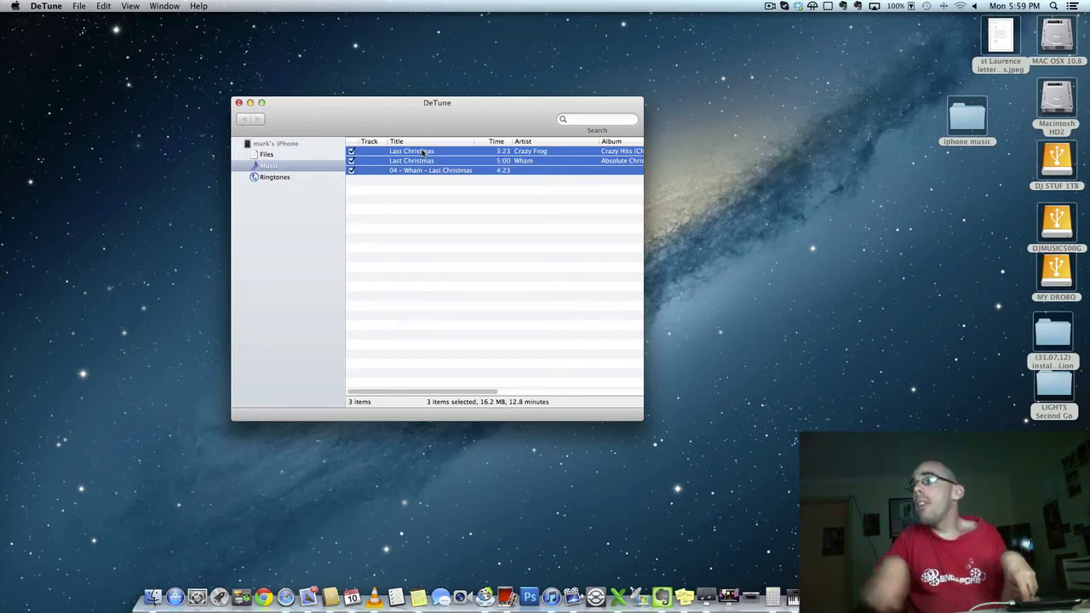
{"action": "left_click", "coordinate": [714, 226]}
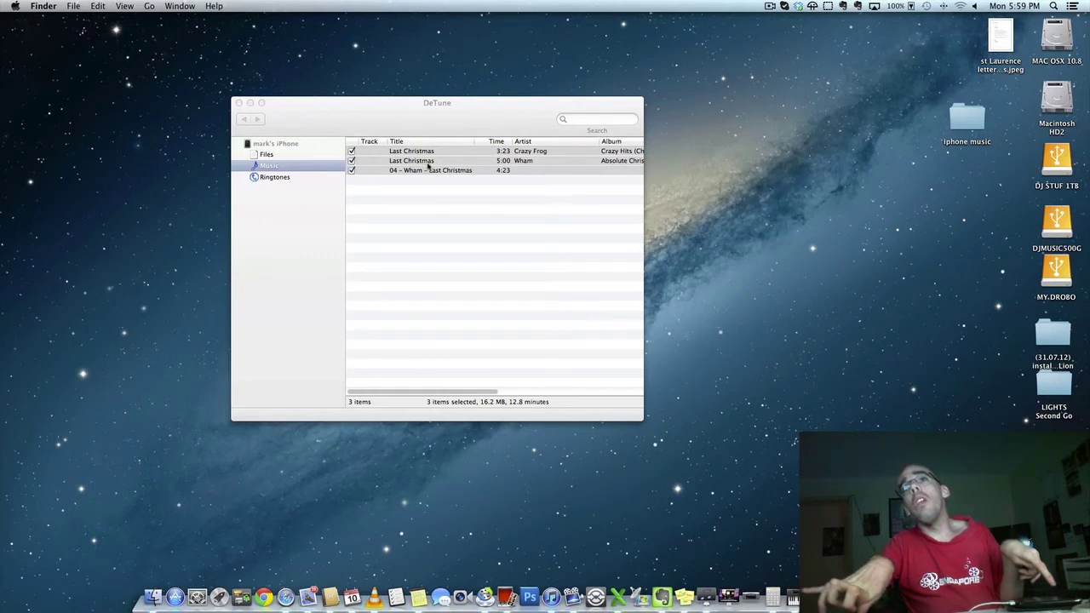
Copy the selected songs into 'iphone music' and open its Wham – Absolute Christmas Classics folder
{"action": "mouse_move", "coordinate": [428, 167]}
{"action": "left_mouse_down"}
{"action": "mouse_move", "coordinate": [980, 147]}
{"action": "mouse_move", "coordinate": [970, 133]}
{"action": "mouse_move", "coordinate": [809, 112]}
{"action": "left_mouse_up"}
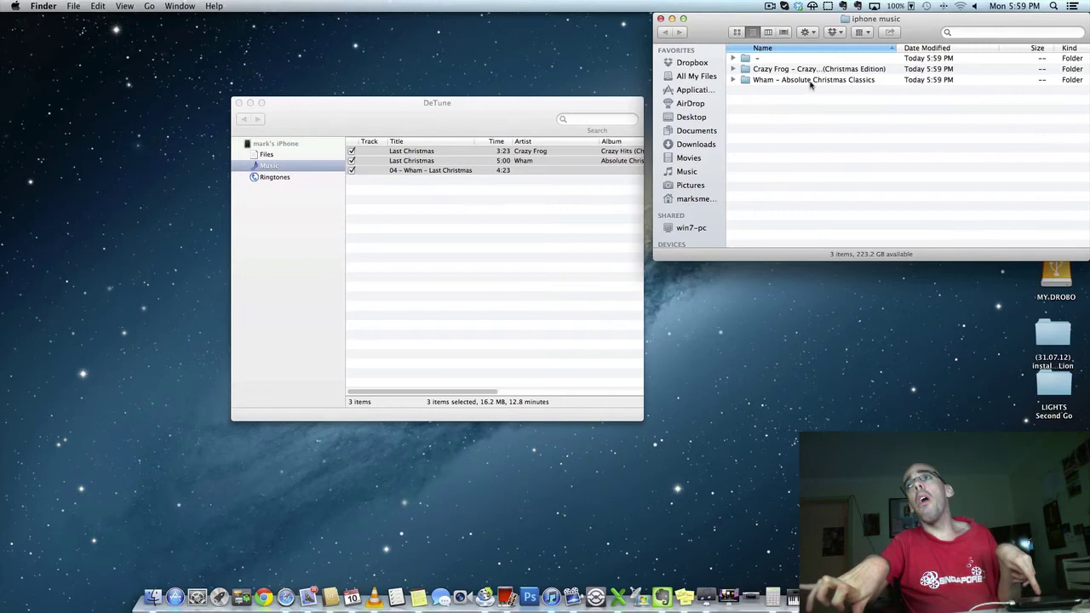
{"action": "left_click", "coordinate": [811, 80]}
{"action": "double_click", "coordinate": [810, 80]}
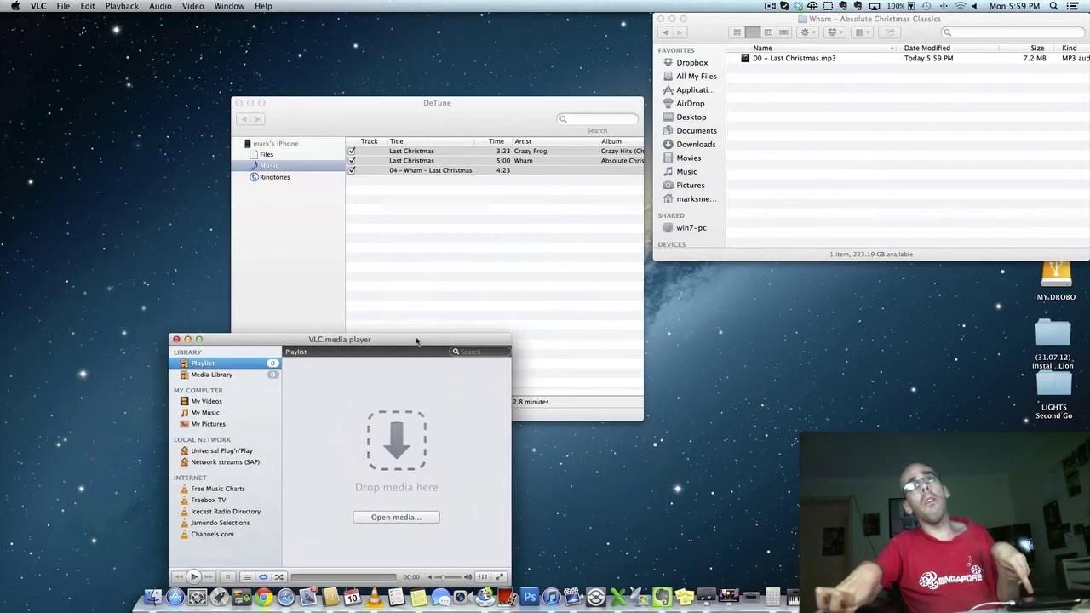
Play 00 – Last Christmas.mp3 in VLC, raise the volume two notches, then stop it
{"action": "left_click_drag", "start_coordinate": [412, 336], "coordinate": [447, 331]}
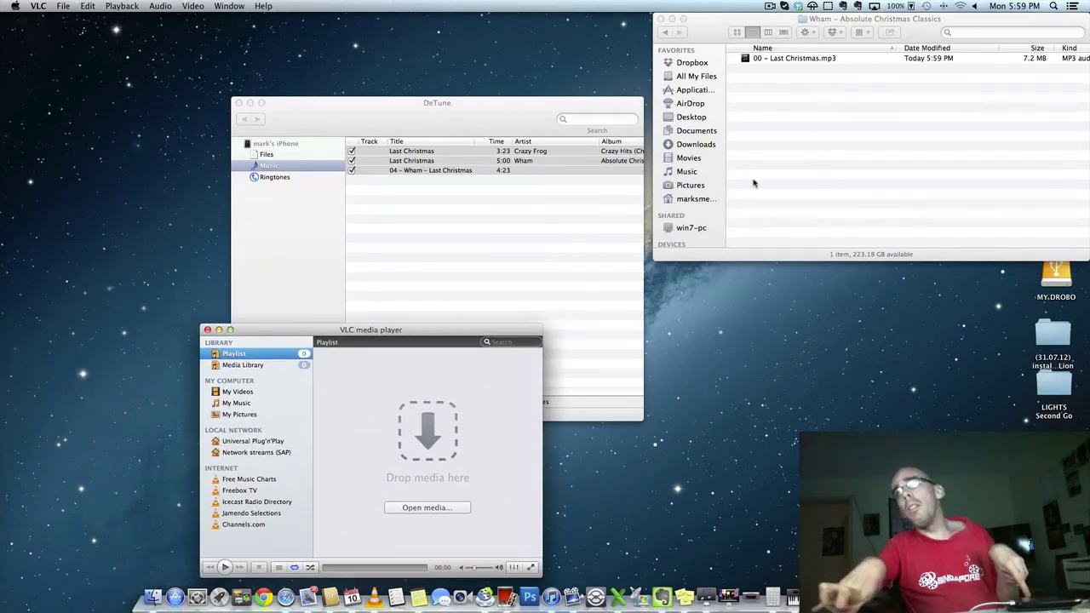
{"action": "left_click_drag", "start_coordinate": [794, 59], "coordinate": [451, 394]}
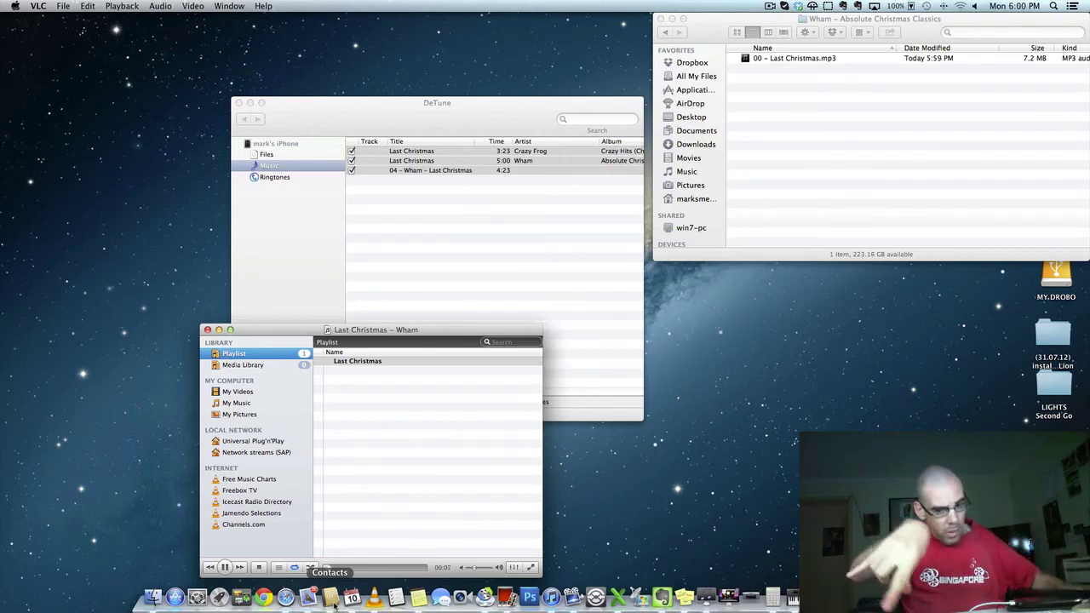
{"action": "key", "text": "XF86AudioRaiseVolume"}
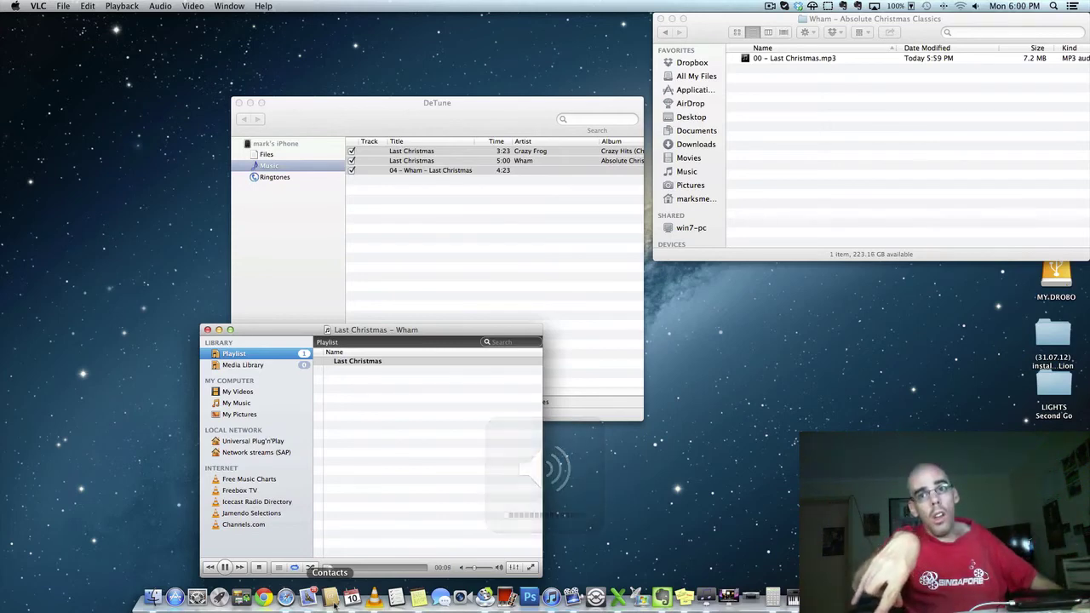
{"action": "key", "text": "XF86AudioRaiseVolume"}
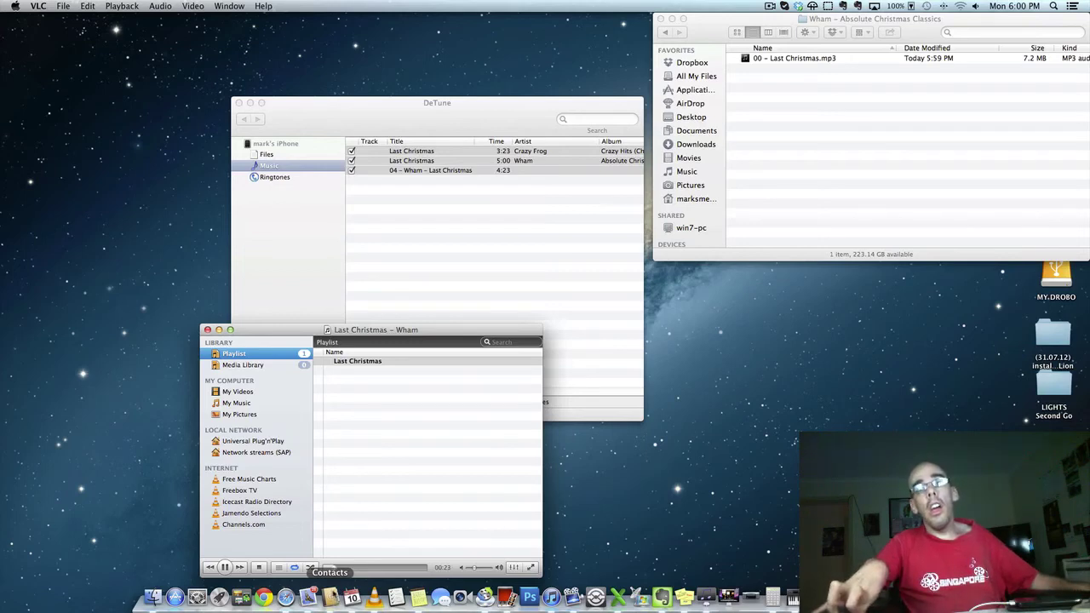
{"action": "left_click", "coordinate": [259, 567]}
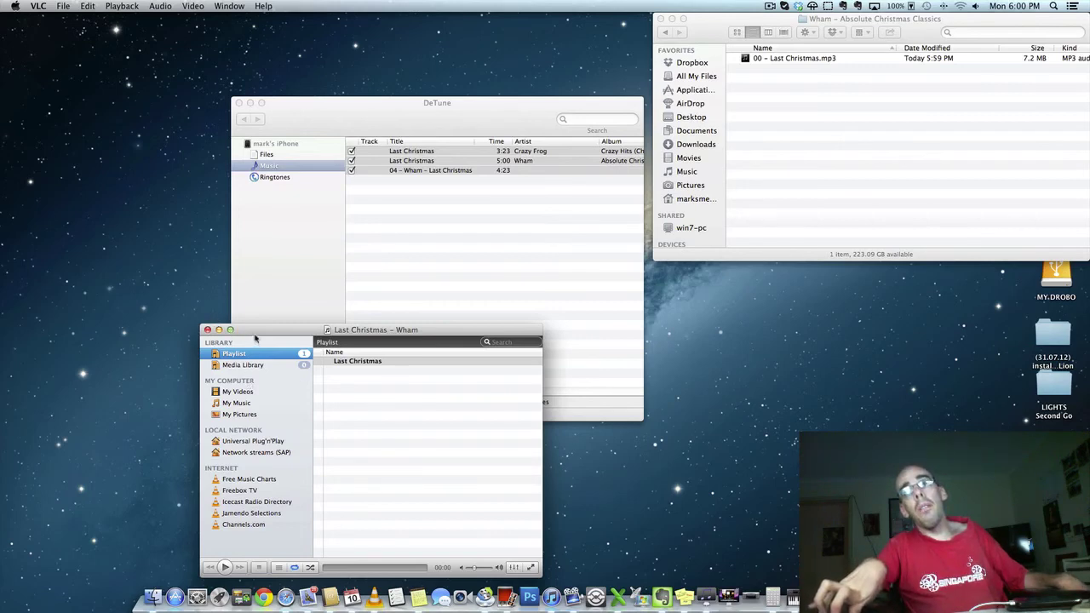
Close the VLC media player window with Cmd+W
{"action": "key", "text": "super+w"}
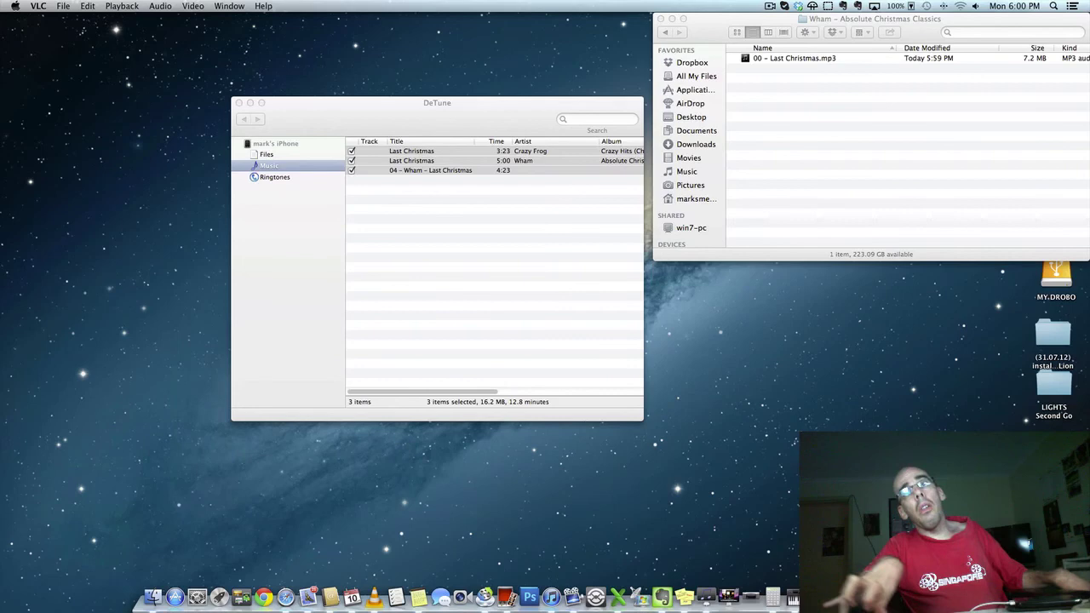